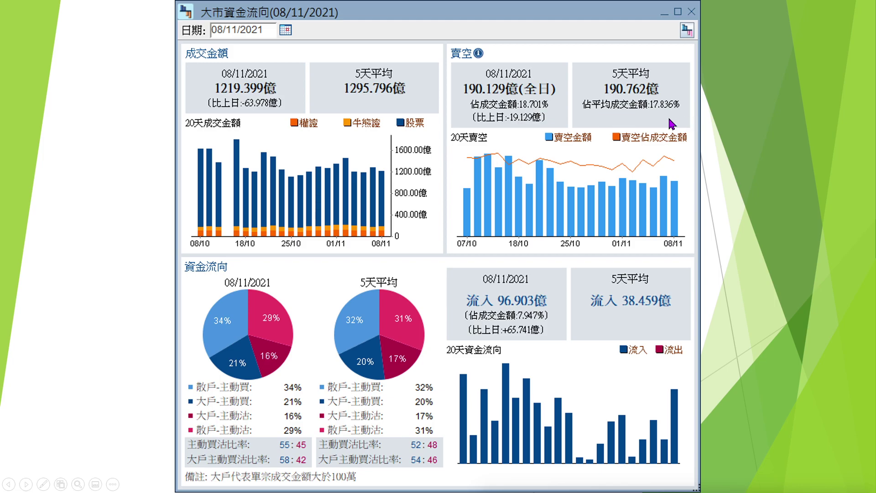
# Review the 8 November 2021 slides on market fund flow, the China Enterprises Index chart, industry heatmap, sector list and top-ten net active buying comparison
pyautogui.press('Right')
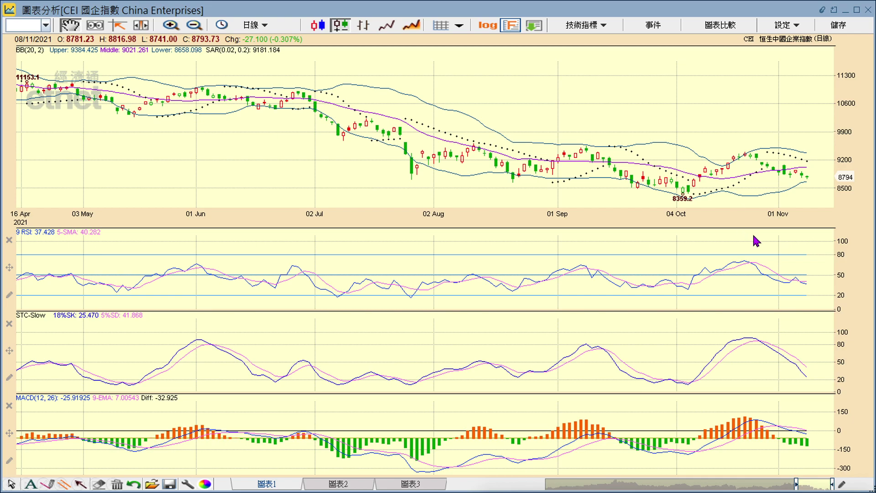
pyautogui.hotkey('alt', 'Tab')
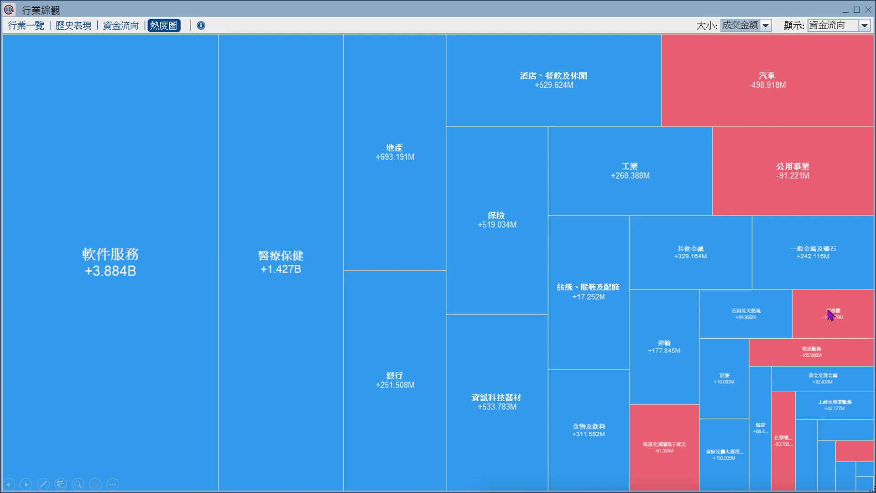
pyautogui.click(816, 222)
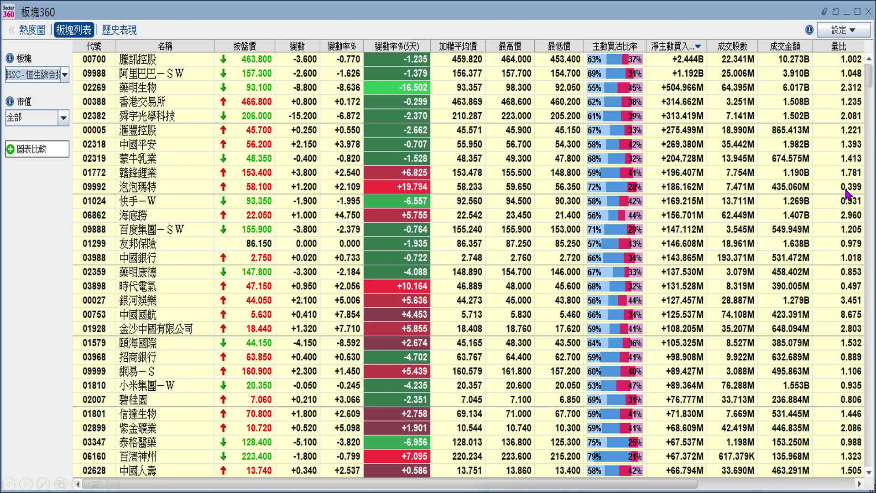
pyautogui.press('Right')
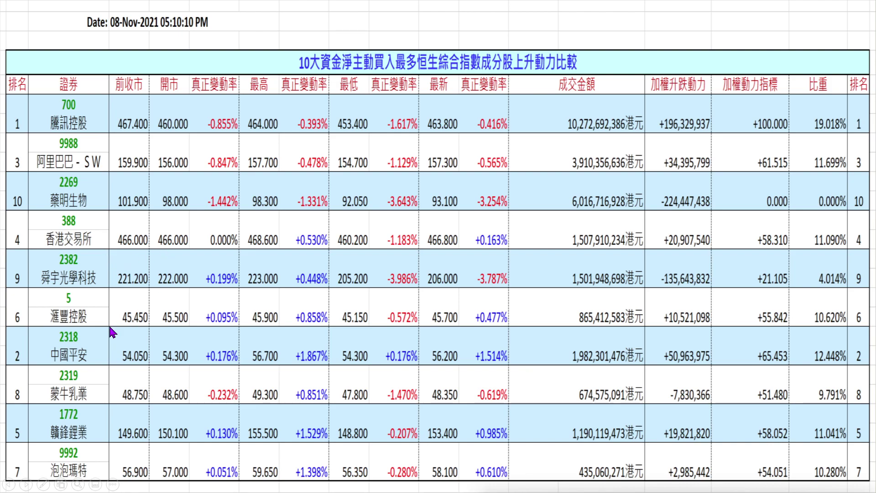
pyautogui.press('Left')
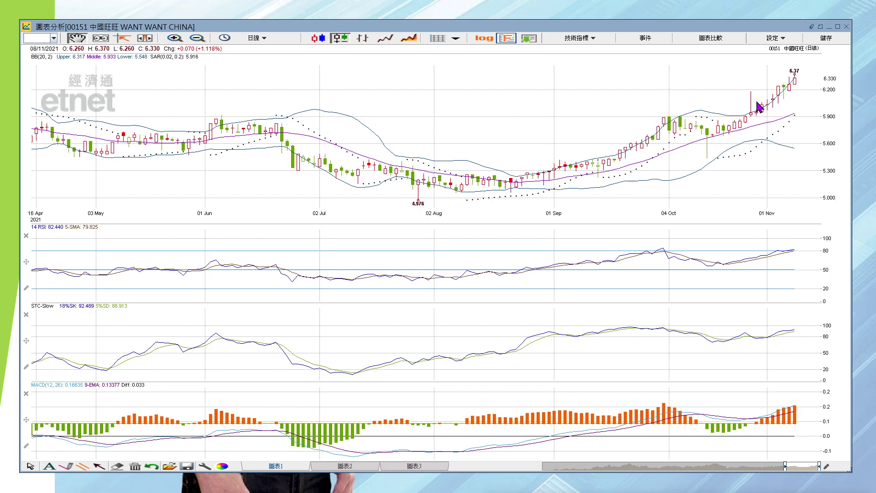
# Turn on the magnifier for the 00151 Want Want chart and inspect the 27 October, 20 August, 15 October and 8 November 2021 candles
pyautogui.click(100, 38)
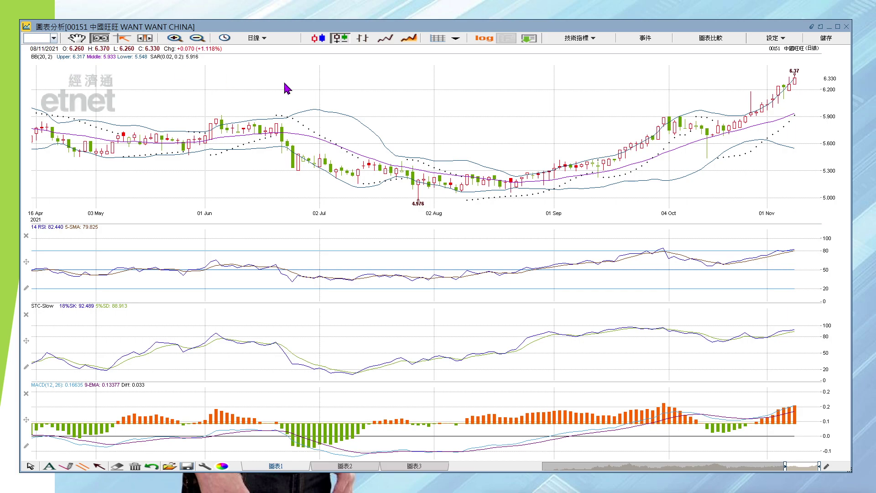
pyautogui.click(752, 114)
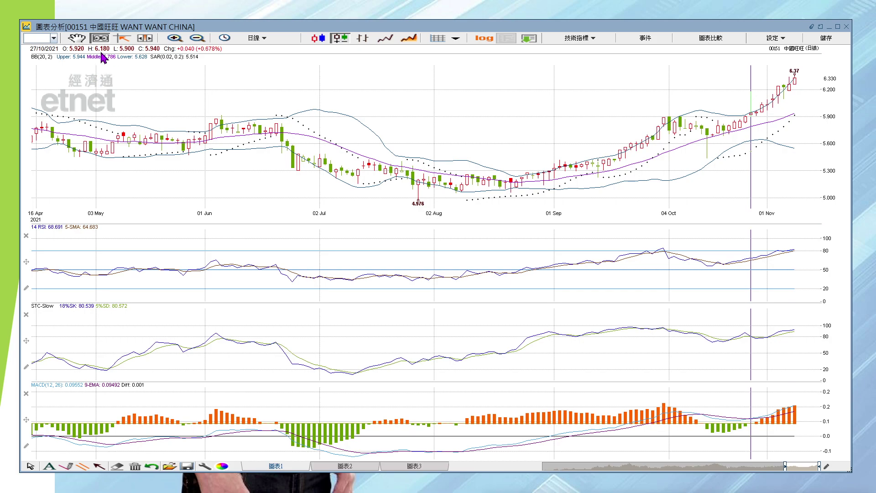
pyautogui.click(512, 175)
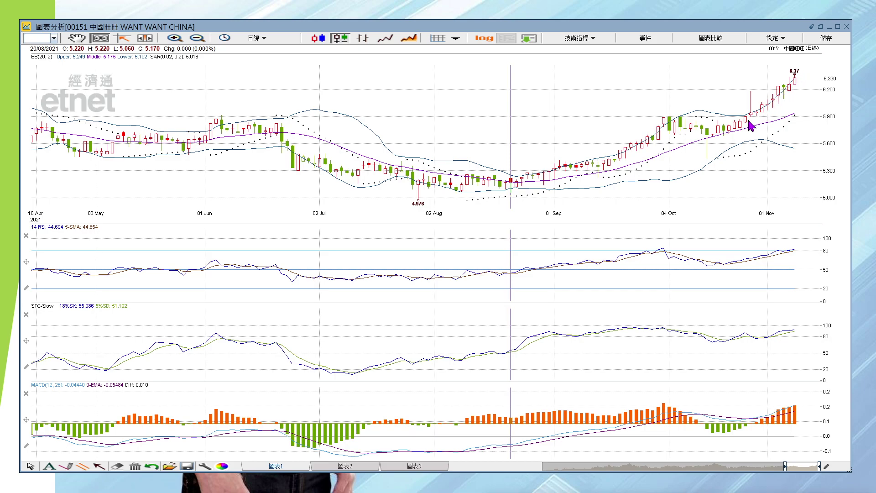
pyautogui.click(707, 165)
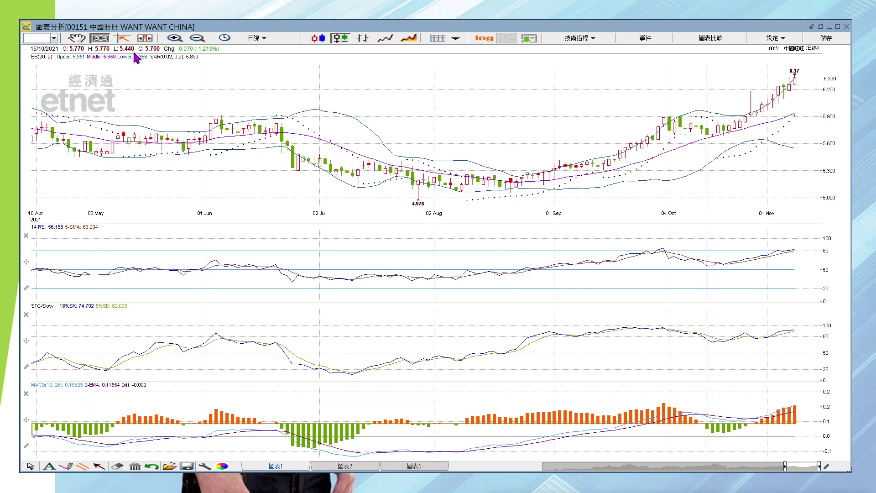
pyautogui.click(800, 70)
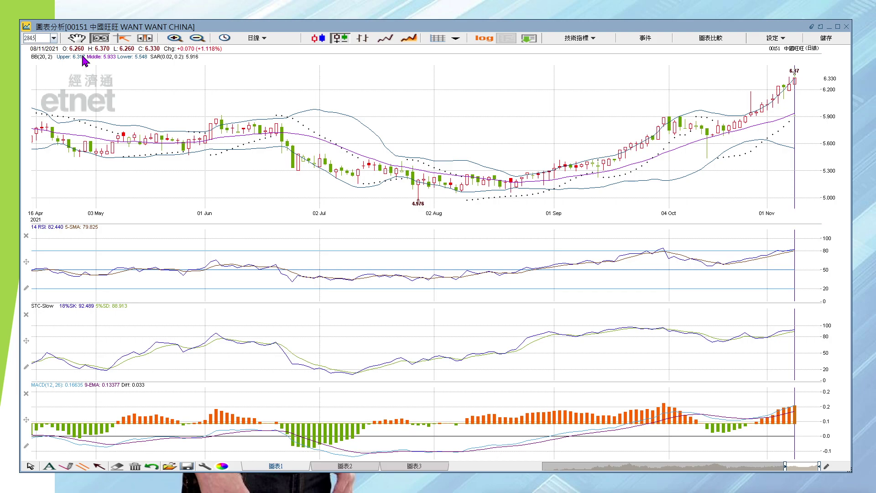
# Load the chart of stock 2845 and inspect its 15 September, 26 October and 8 November 2021 candles
pyautogui.press('Return')
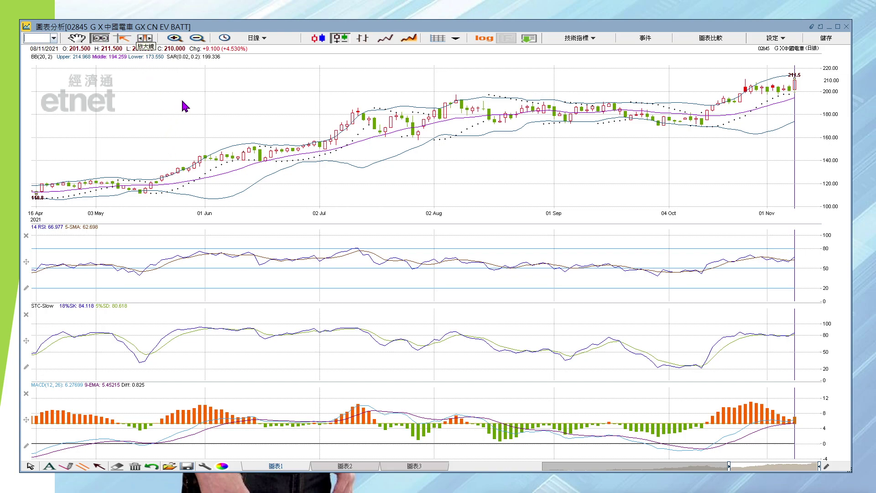
pyautogui.click(610, 181)
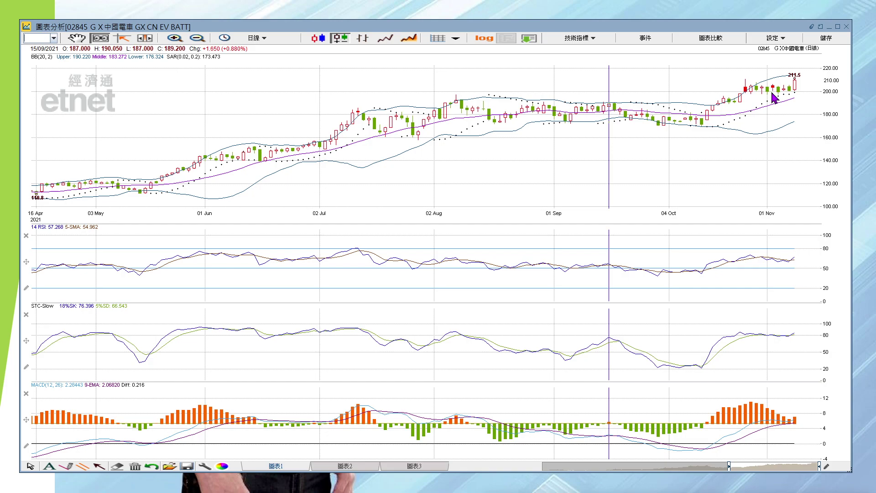
pyautogui.click(745, 91)
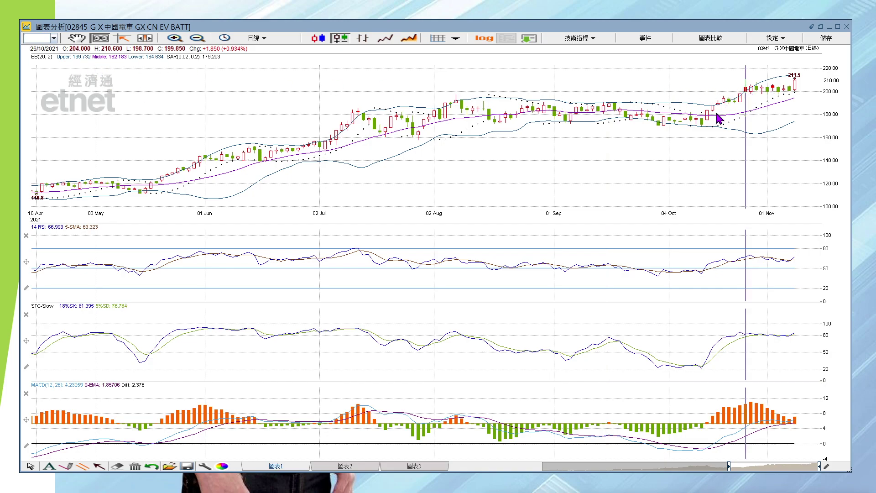
pyautogui.click(803, 90)
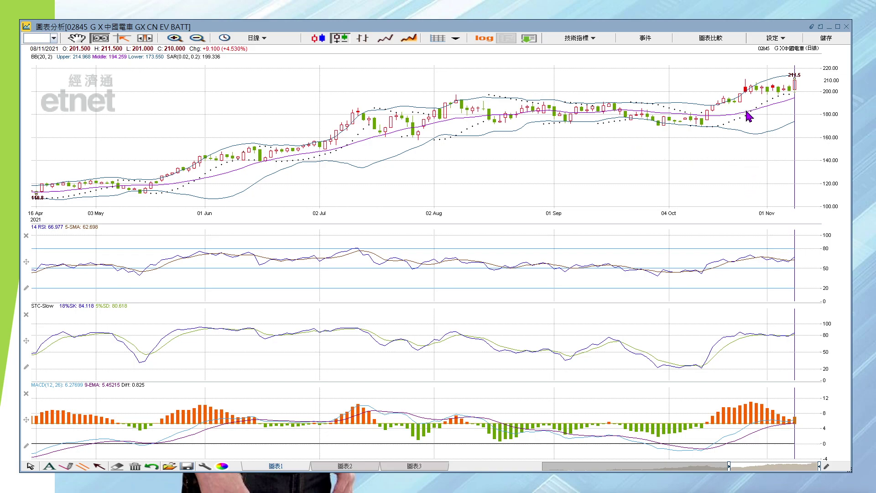
# Compare the price data of the 1 November and 3 November 2021 candles on the 02845 chart
pyautogui.click(768, 108)
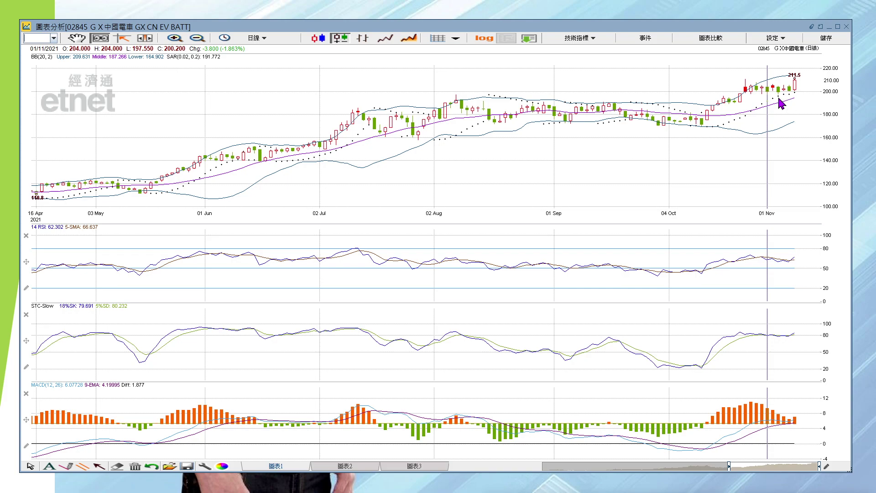
pyautogui.click(778, 99)
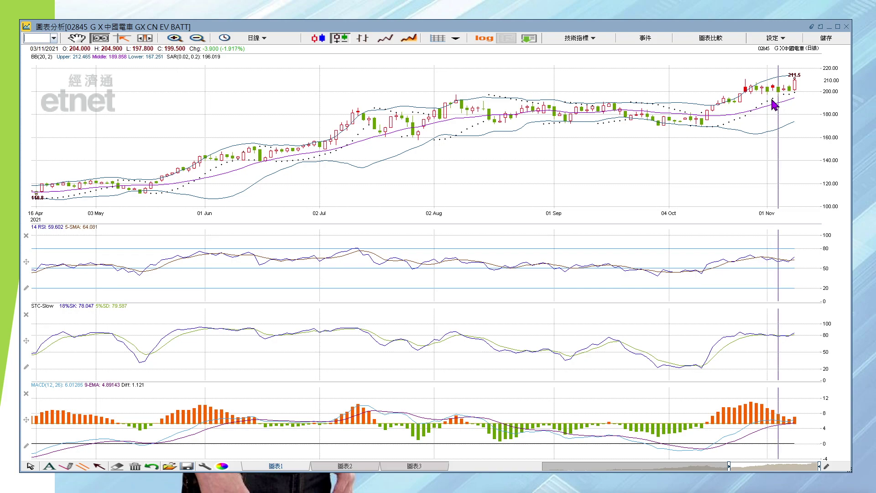
pyautogui.click(767, 101)
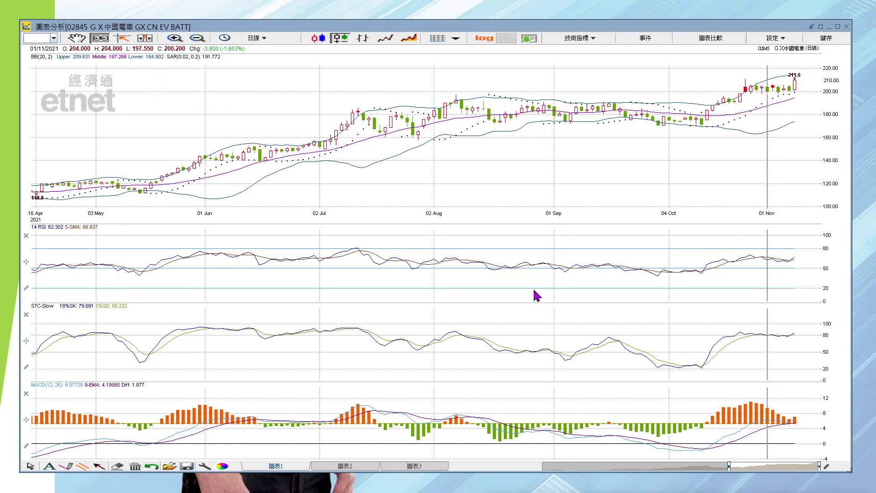
pyautogui.click(782, 102)
pyautogui.click(778, 109)
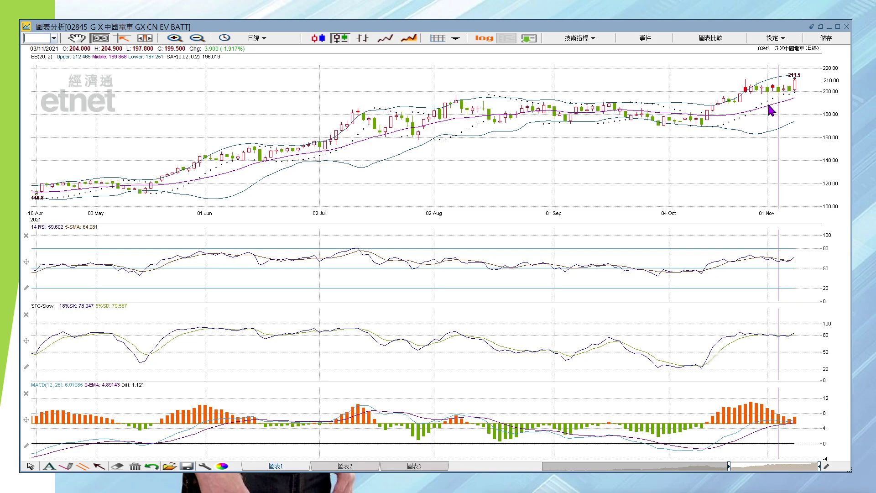
pyautogui.click(769, 106)
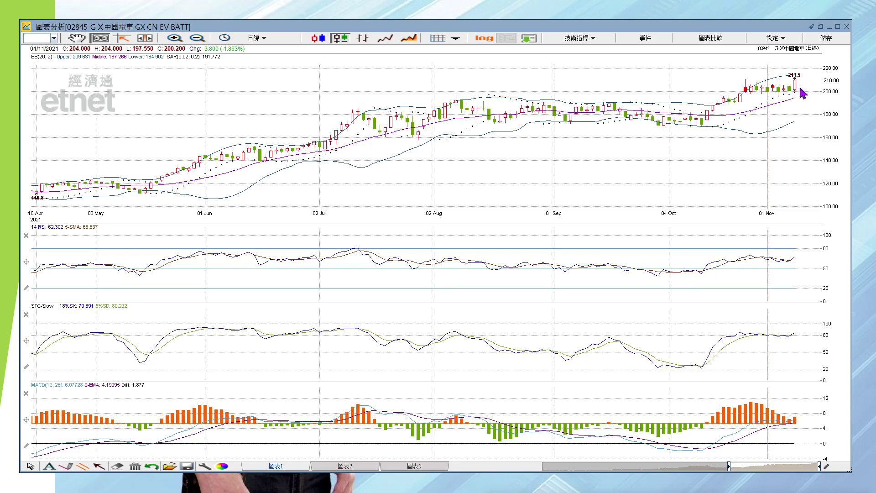
# Compare the 26 October high with the 12 October low on the 02845 chart, and recheck the 3 and 1 November candles
pyautogui.click(746, 94)
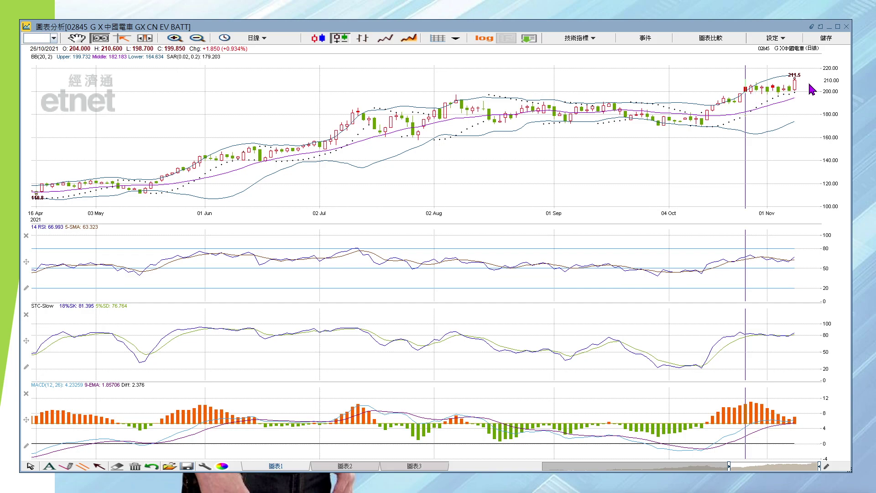
pyautogui.click(700, 130)
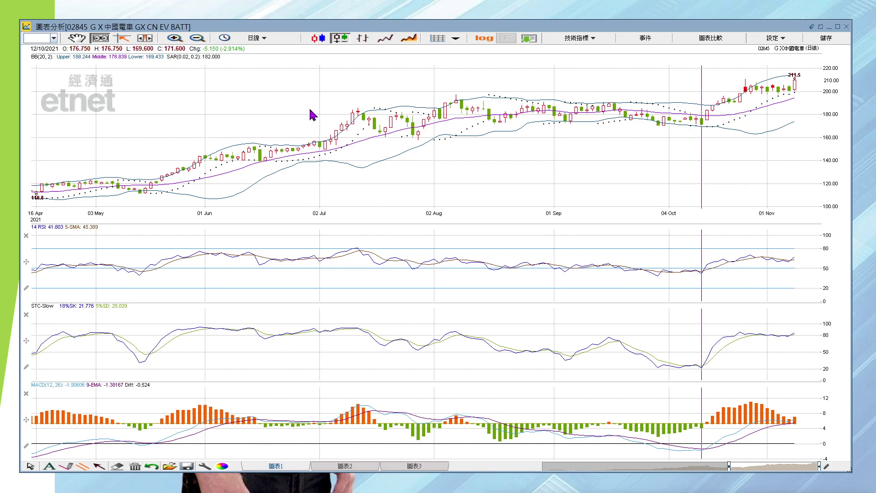
pyautogui.click(746, 96)
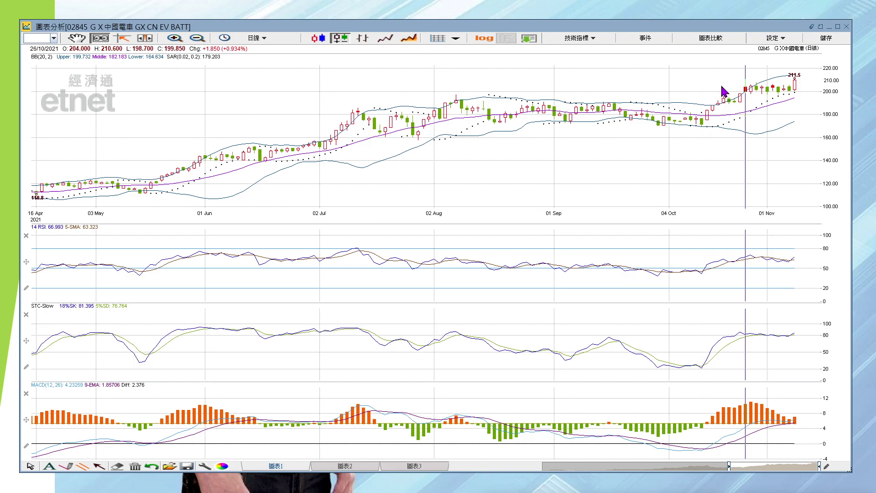
pyautogui.click(701, 142)
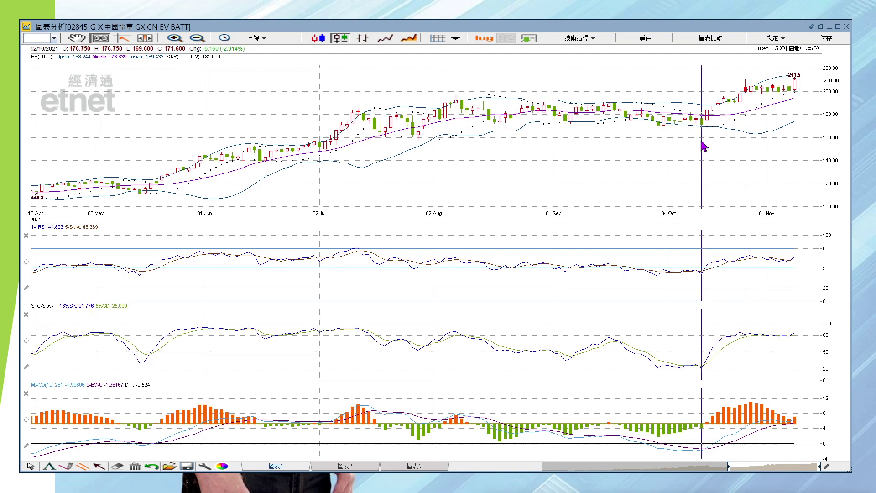
pyautogui.click(779, 107)
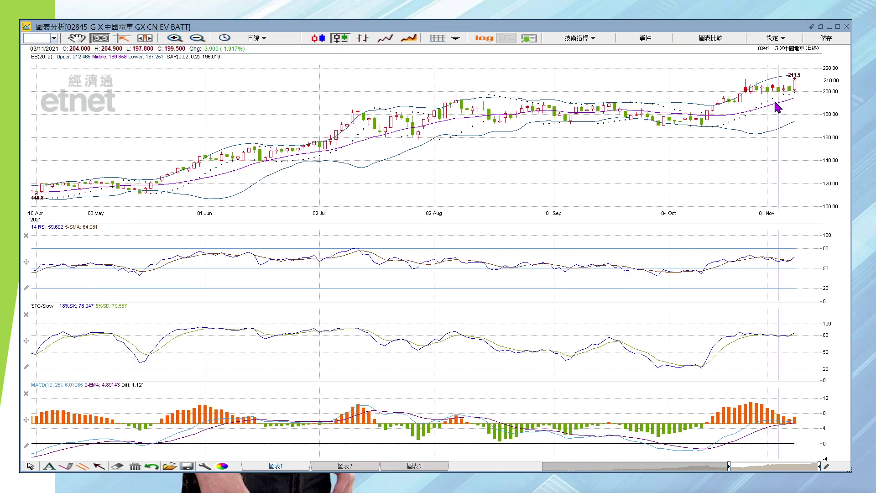
pyautogui.click(768, 103)
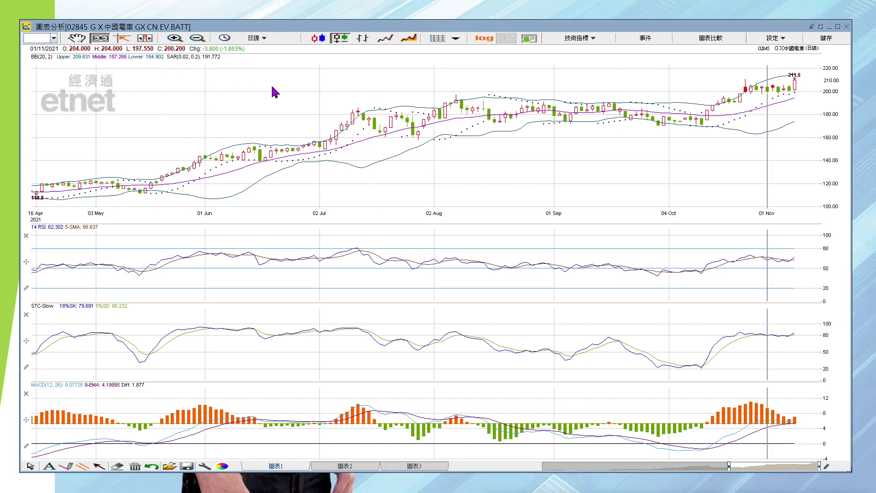
# Load the chart of stock 9922 and replace it with the chart of stock 1910
pyautogui.press('Return')
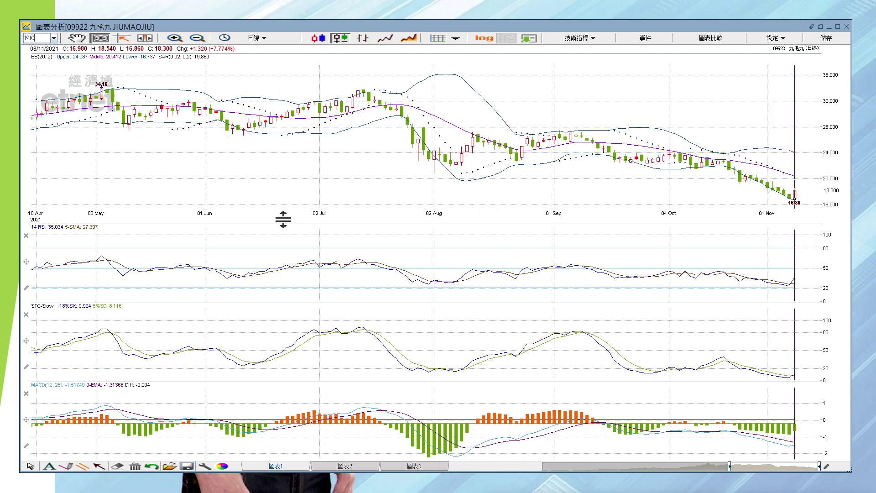
pyautogui.write('1910')
pyautogui.press('Return')
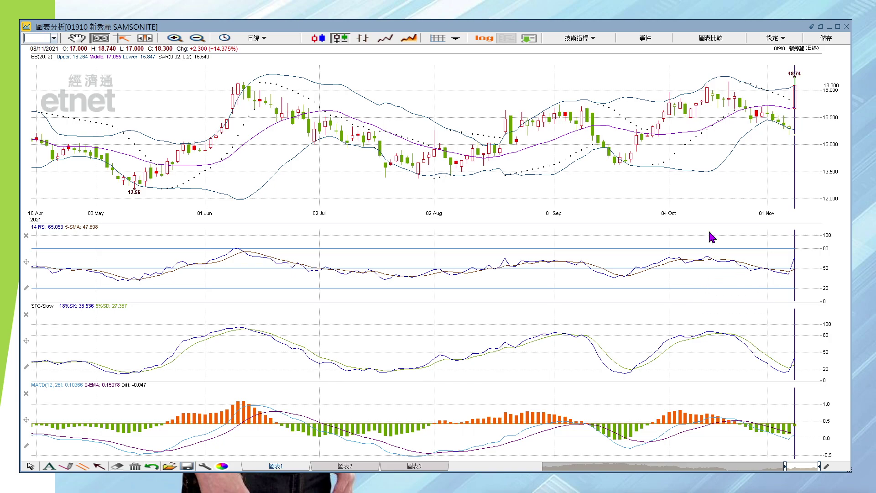
# Inspect the 6, 15 and 21 October and 8 November 2021 candles on the 01910 Samsonite chart
pyautogui.click(683, 199)
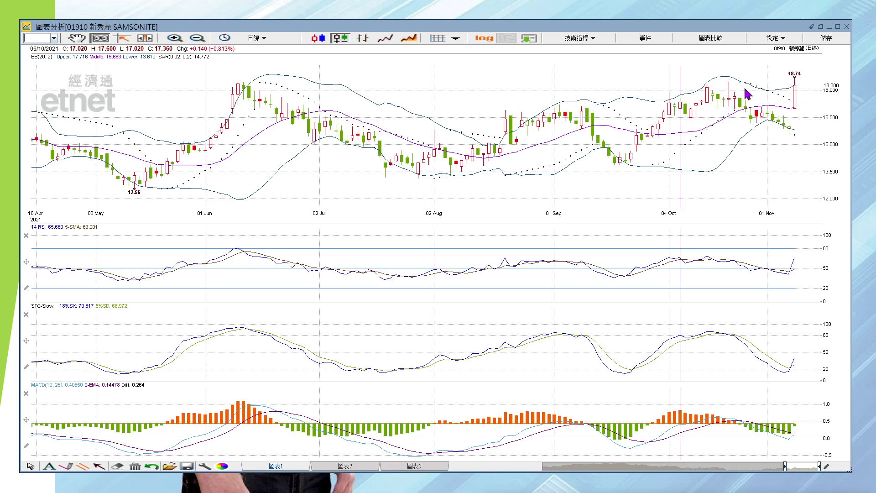
pyautogui.click(707, 100)
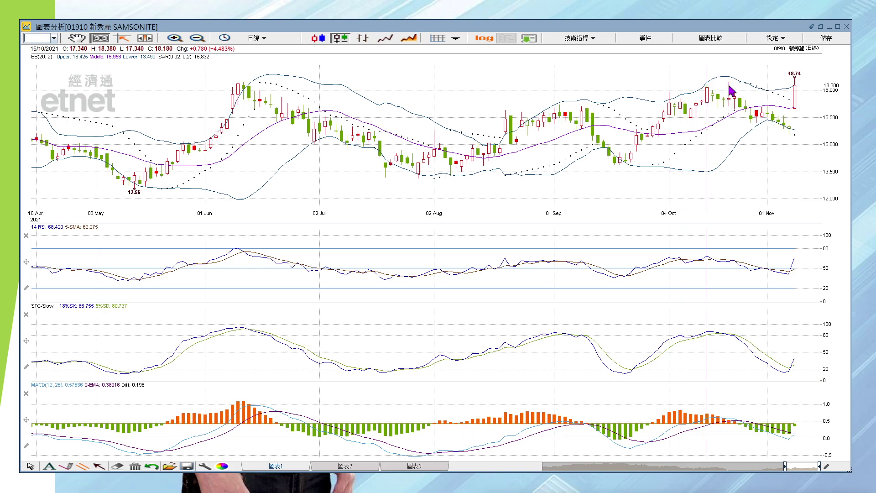
pyautogui.click(729, 89)
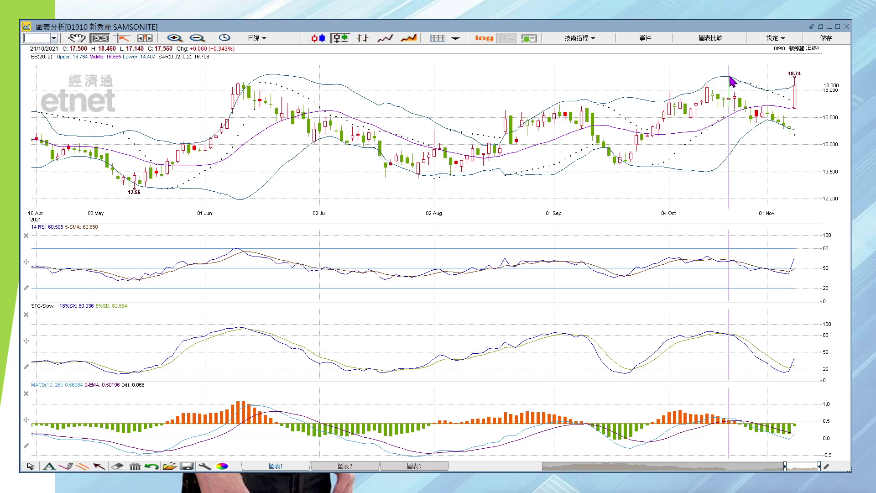
pyautogui.click(806, 96)
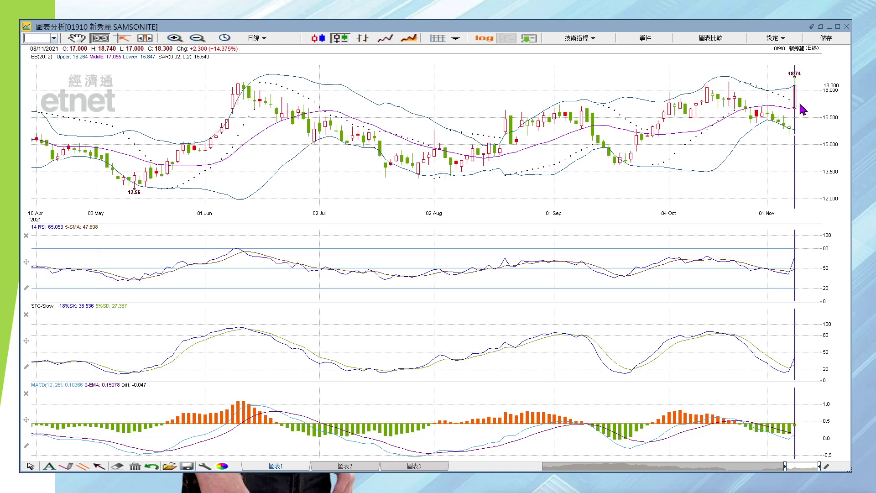
# Read the 22 October, 5 November, 8 November and 16 September 2021 candle data on the Samsonite chart
pyautogui.click(735, 148)
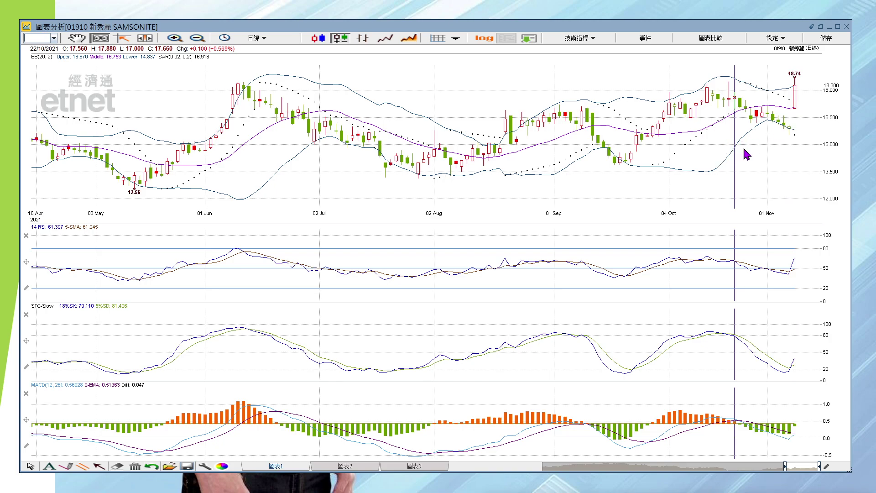
pyautogui.click(788, 147)
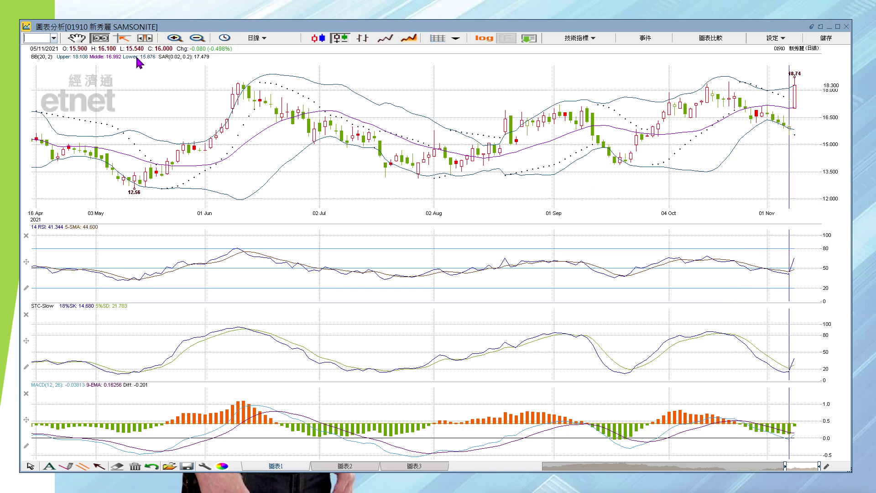
pyautogui.click(802, 130)
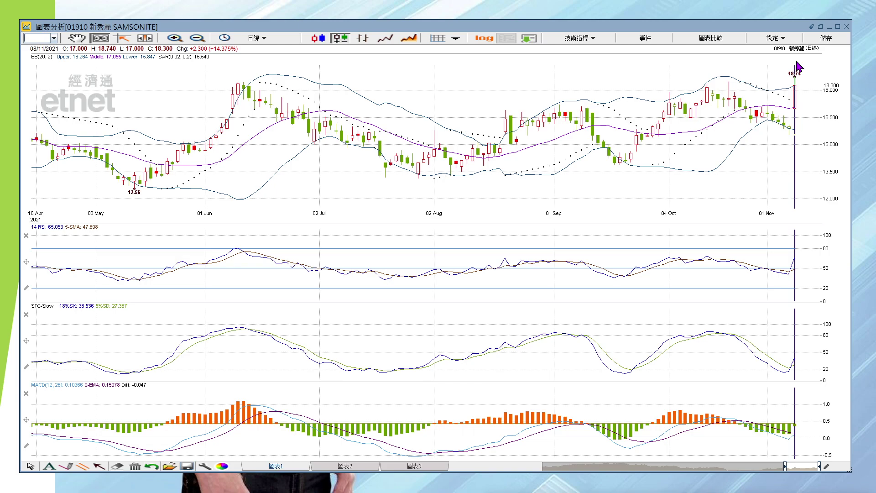
pyautogui.click(620, 172)
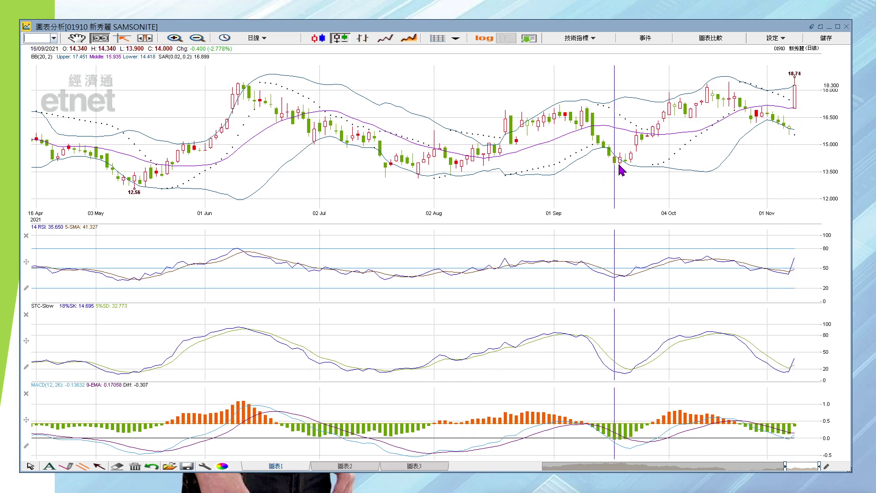
# Compare the 17 and 16 September 2021 candles with the 21 October and 5 November candles on the Samsonite chart
pyautogui.click(620, 166)
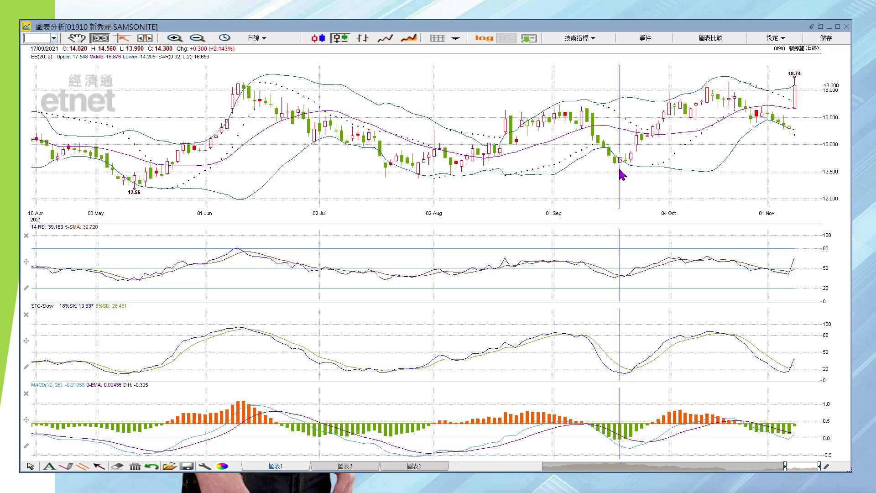
pyautogui.click(616, 174)
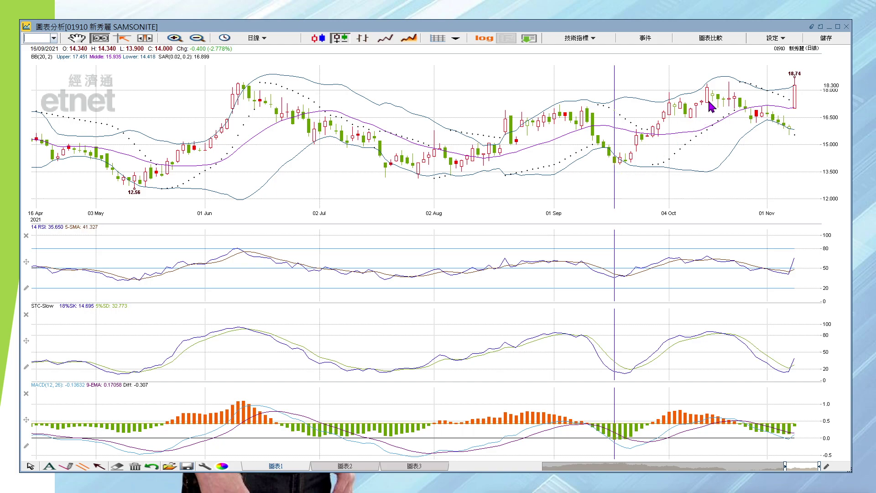
pyautogui.click(729, 90)
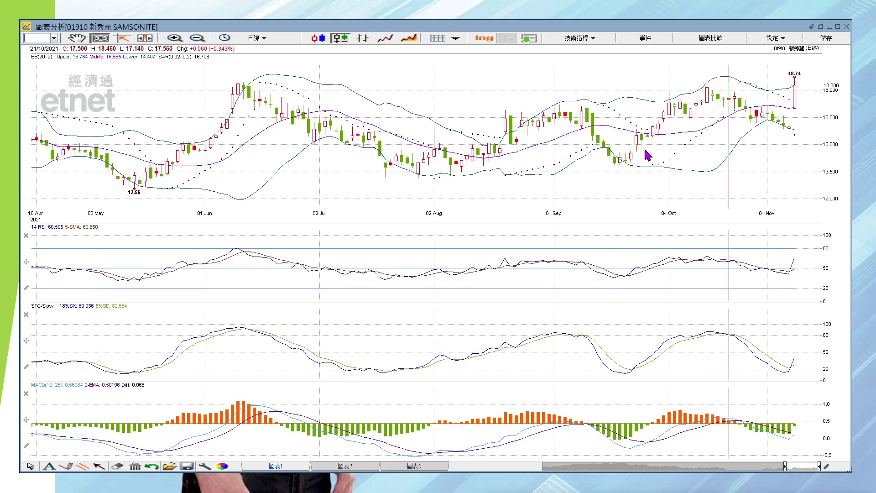
pyautogui.click(791, 141)
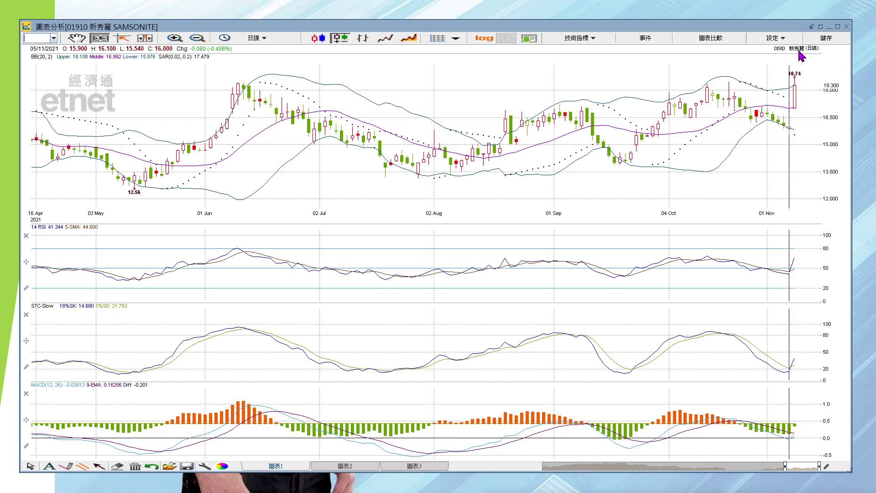
# Check the 15 and 21 October candles against the 8 November 2021 candle and its indicators on the Samsonite chart
pyautogui.click(708, 128)
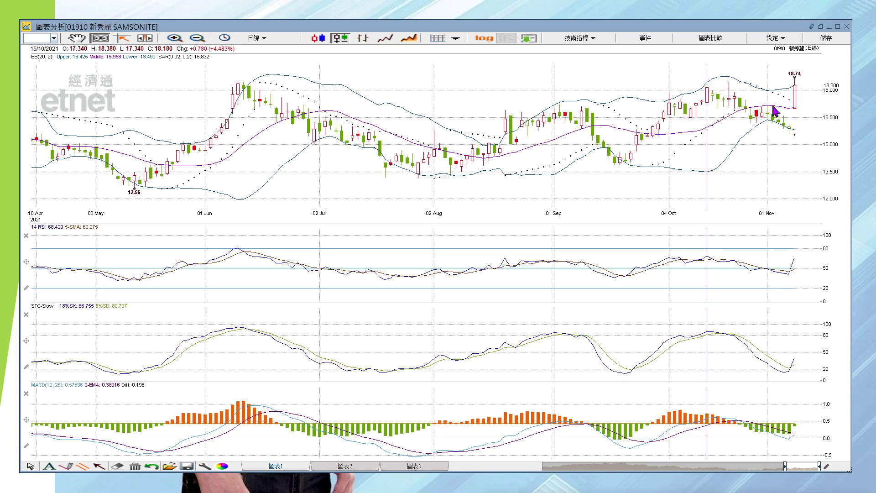
pyautogui.click(805, 90)
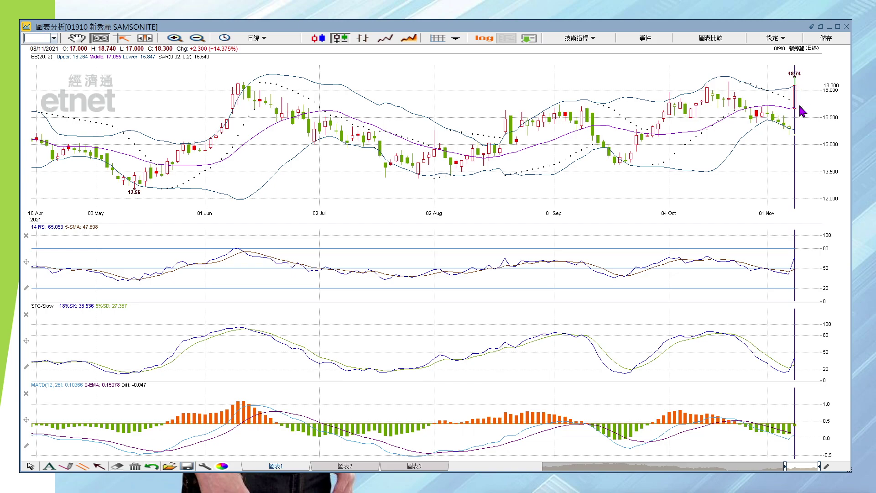
pyautogui.click(730, 128)
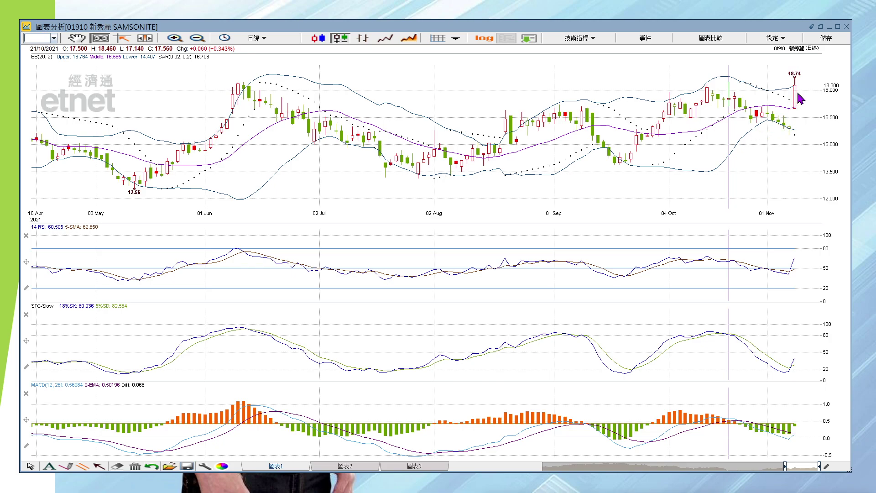
pyautogui.click(803, 433)
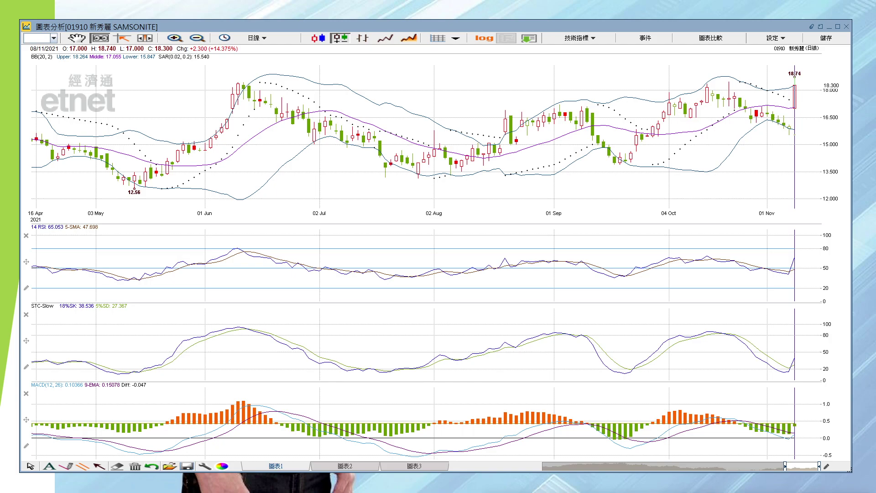
# Switch to the Idx_Forecast.xlsx workbook in Excel and refresh all of its data connections
pyautogui.hotkey('alt', 'Tab')
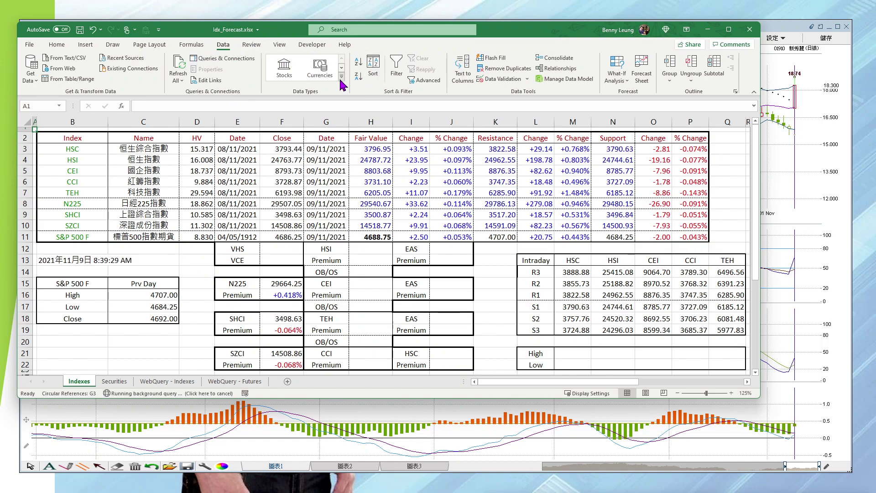
pyautogui.click(180, 81)
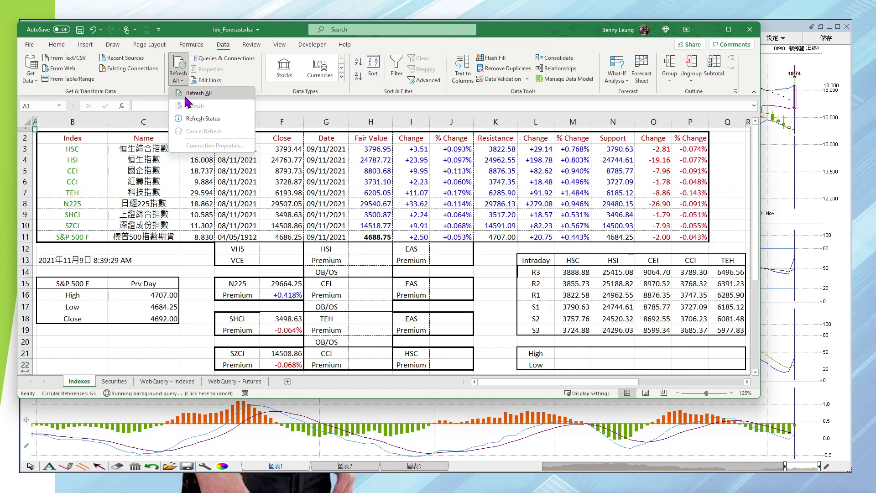
pyautogui.click(197, 97)
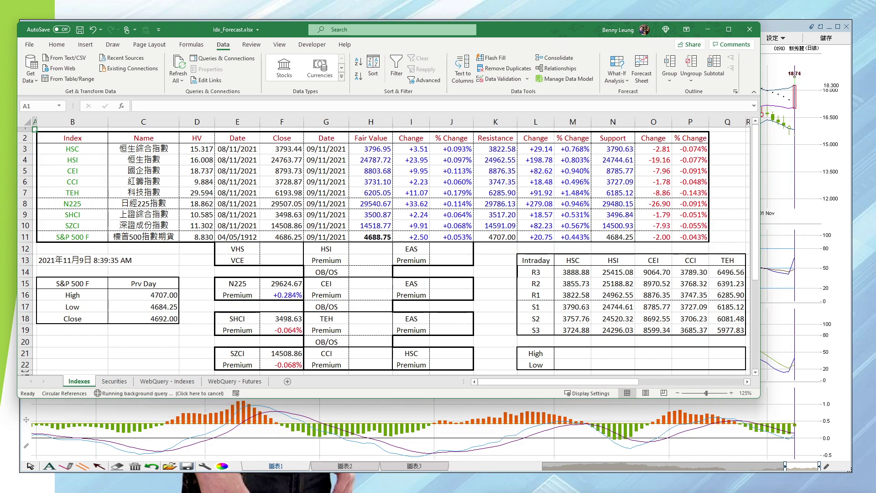
# View the 15-minute S&P 500 Futures chart on Investing.com, and review the HSC to TEH fair values and the HSI change in Excel
pyautogui.hotkey('alt', 'Tab')
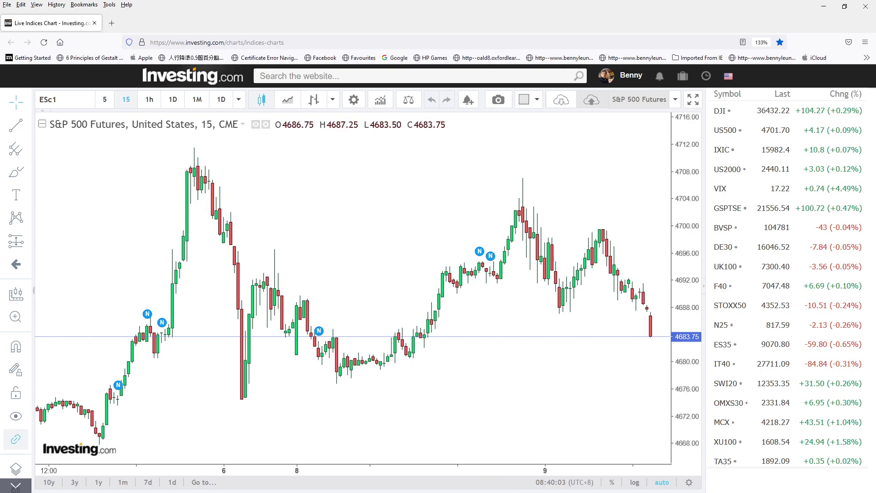
pyautogui.hotkey('alt', 'Tab')
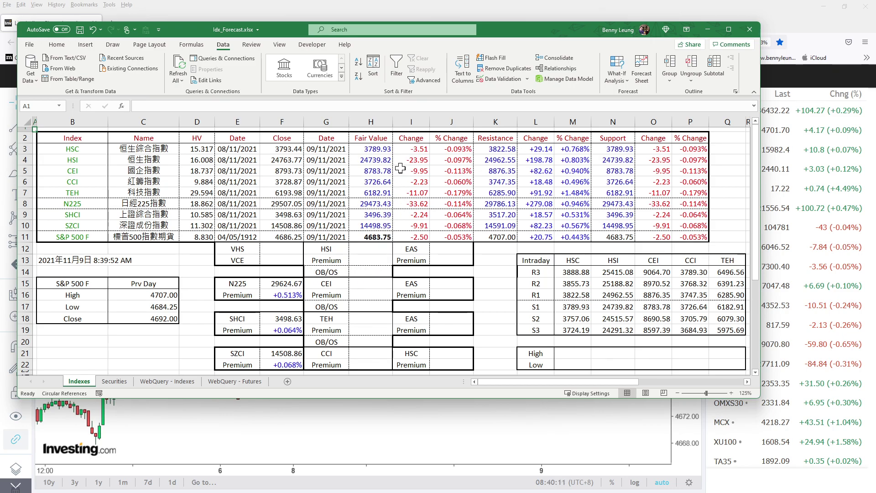
pyautogui.moveTo(365, 149); pyautogui.dragTo(387, 192)
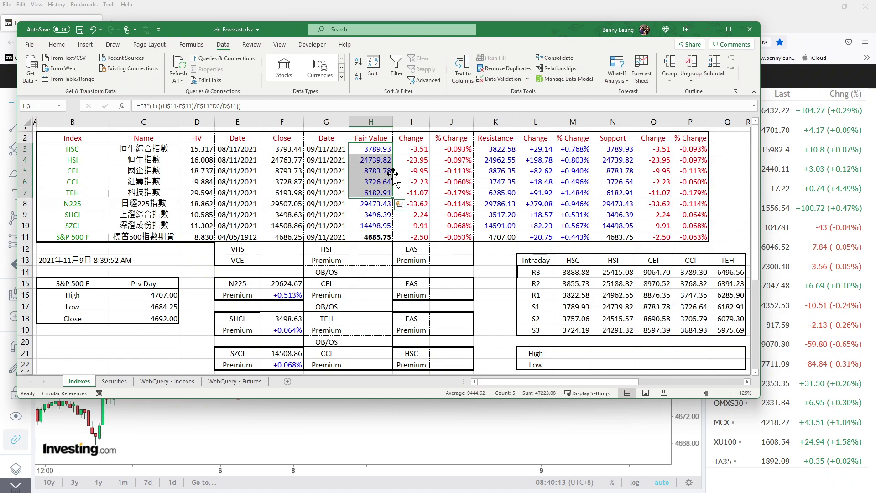
pyautogui.click(412, 160)
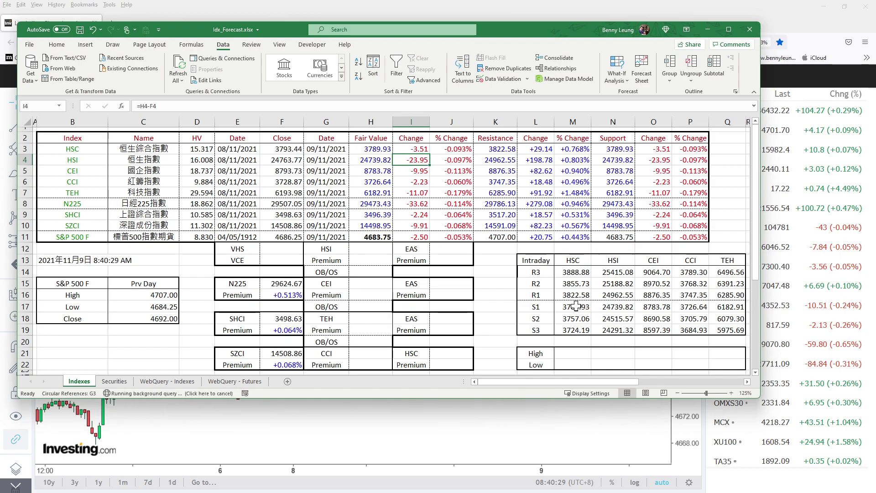
# Examine the intraday S1 to S3 and R1 to R3 levels for HSC to TEH, and the HSI's HV value
pyautogui.moveTo(578, 306); pyautogui.dragTo(721, 331)
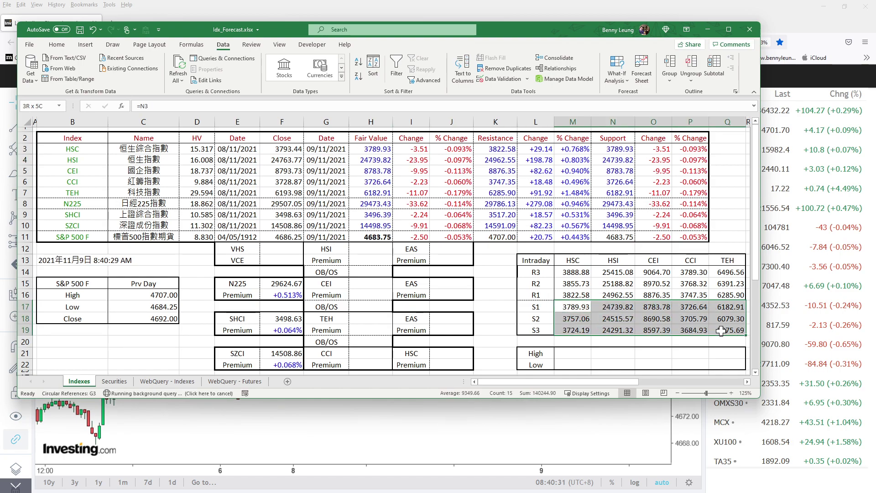
pyautogui.moveTo(571, 294); pyautogui.dragTo(713, 273)
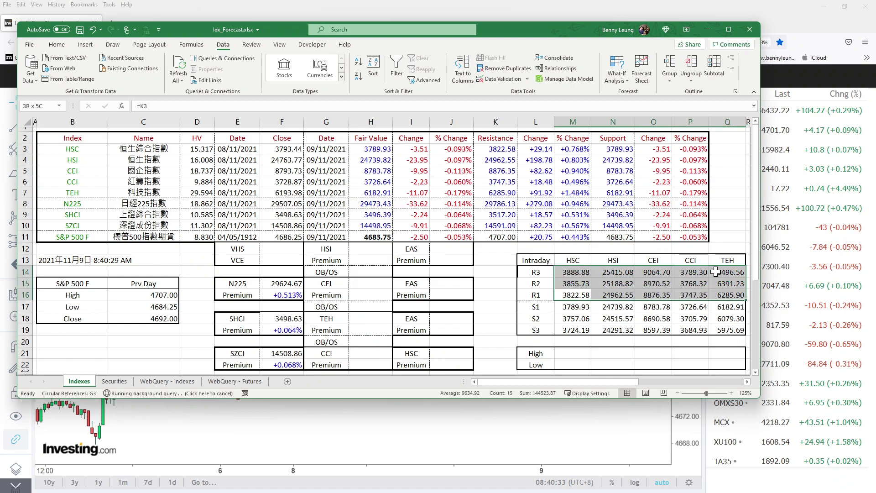
pyautogui.click(518, 307)
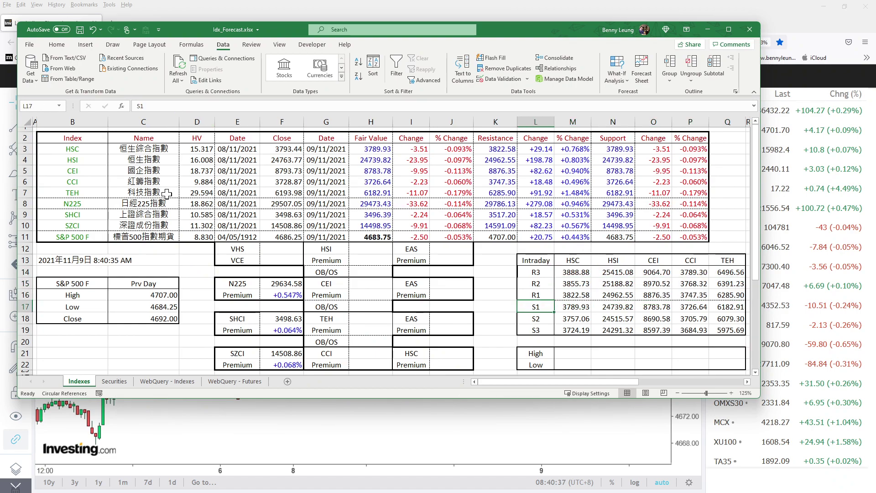
pyautogui.click(194, 160)
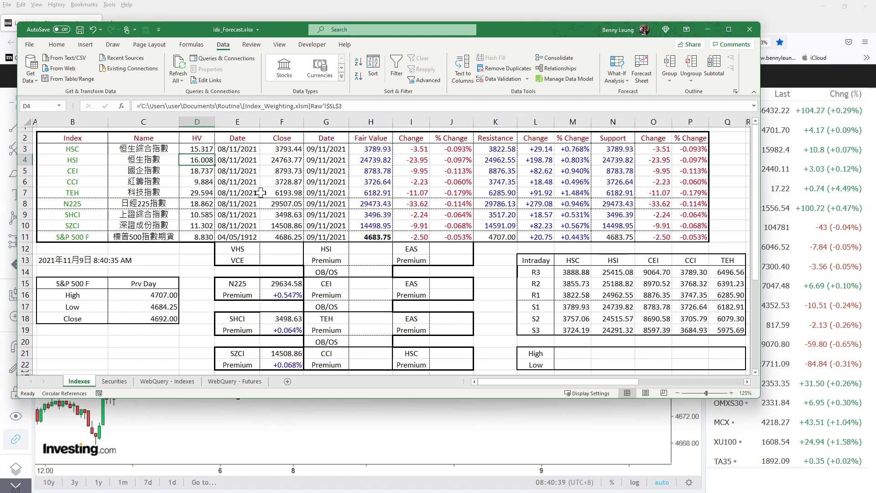